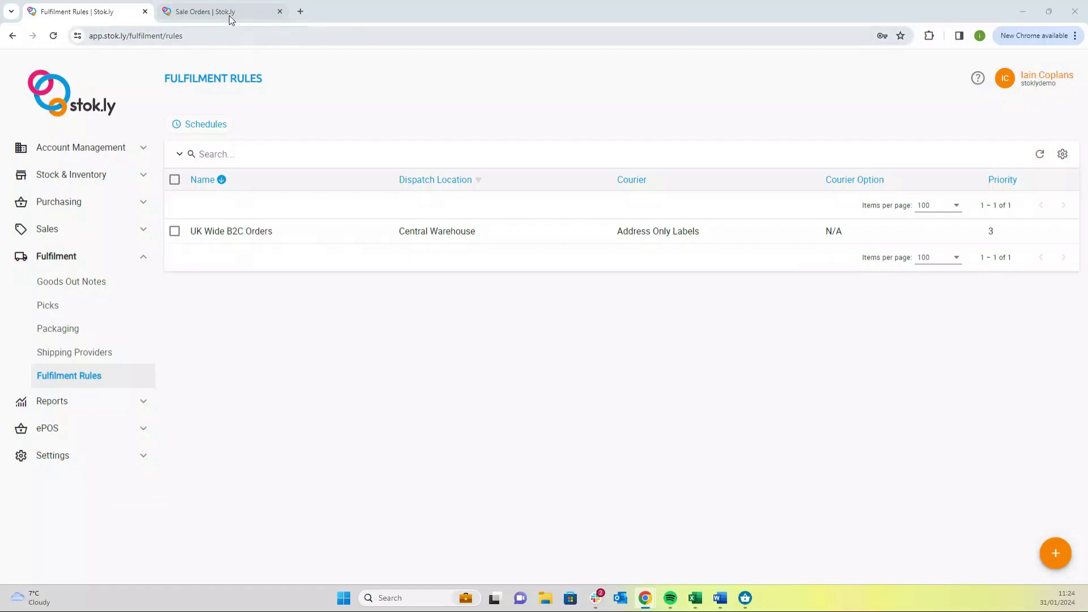
# View the sale orders list, including the unprocessed orders, and return to the fulfilment rules list.
pyautogui.click(223, 13)
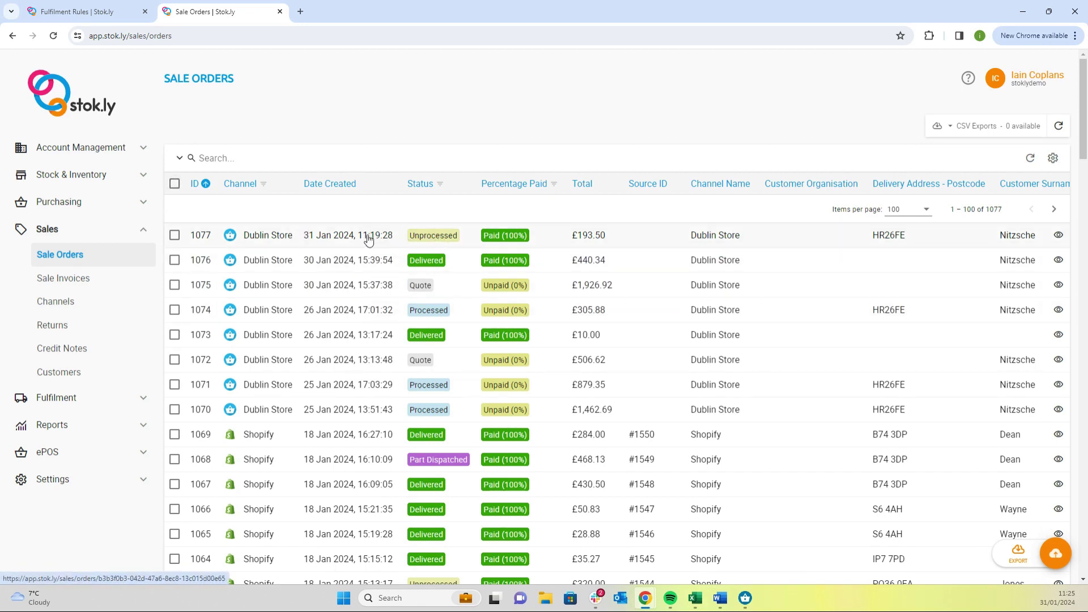
pyautogui.click(98, 16)
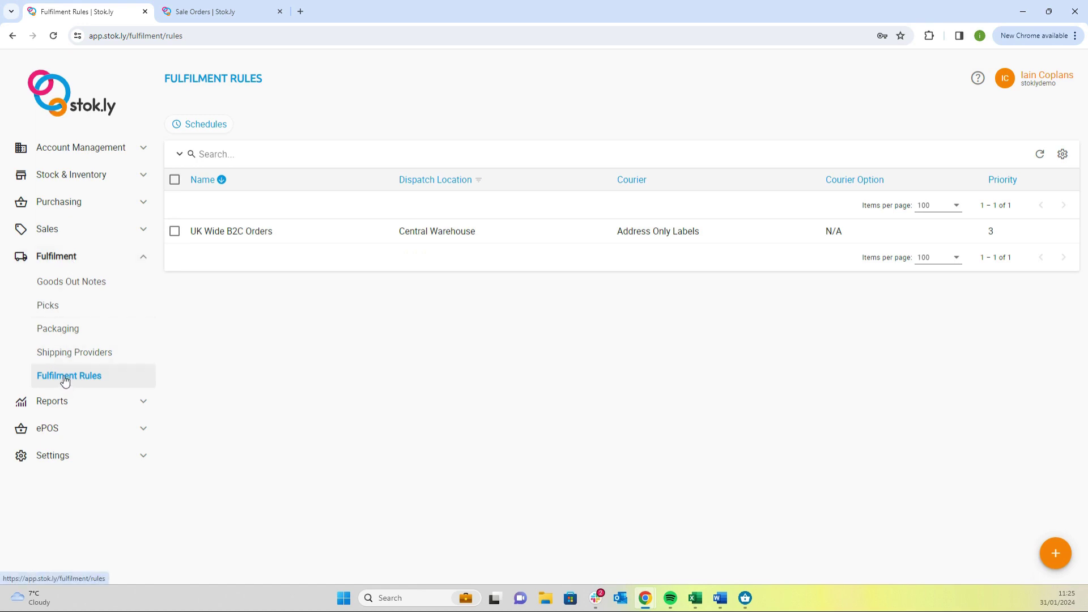
# Start a new fulfilment rule named "Next Day Delivery" with priority 1.
pyautogui.click(1057, 555)
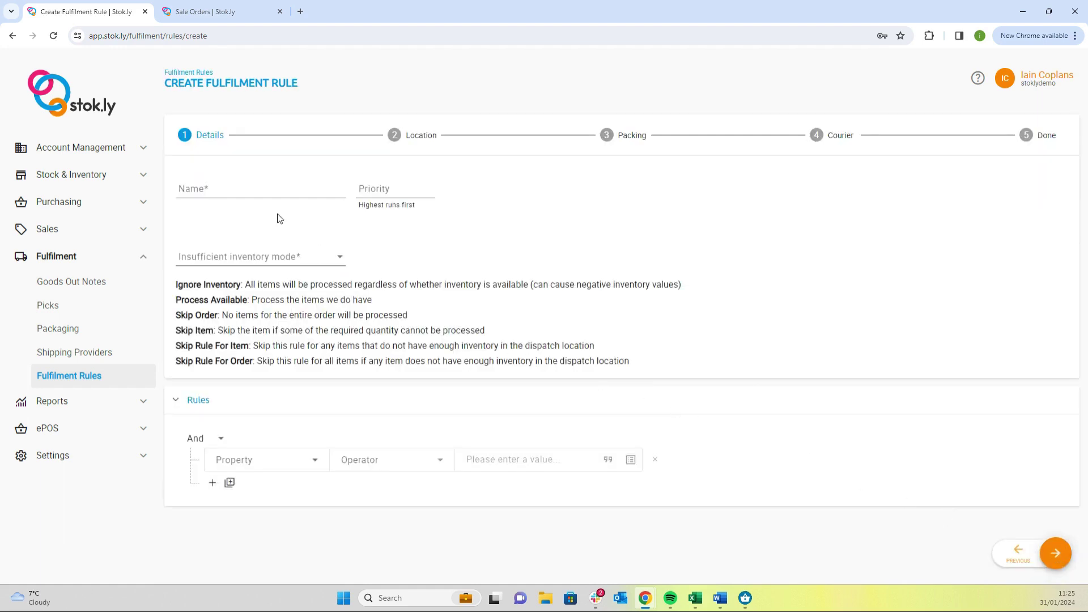
pyautogui.click(218, 189)
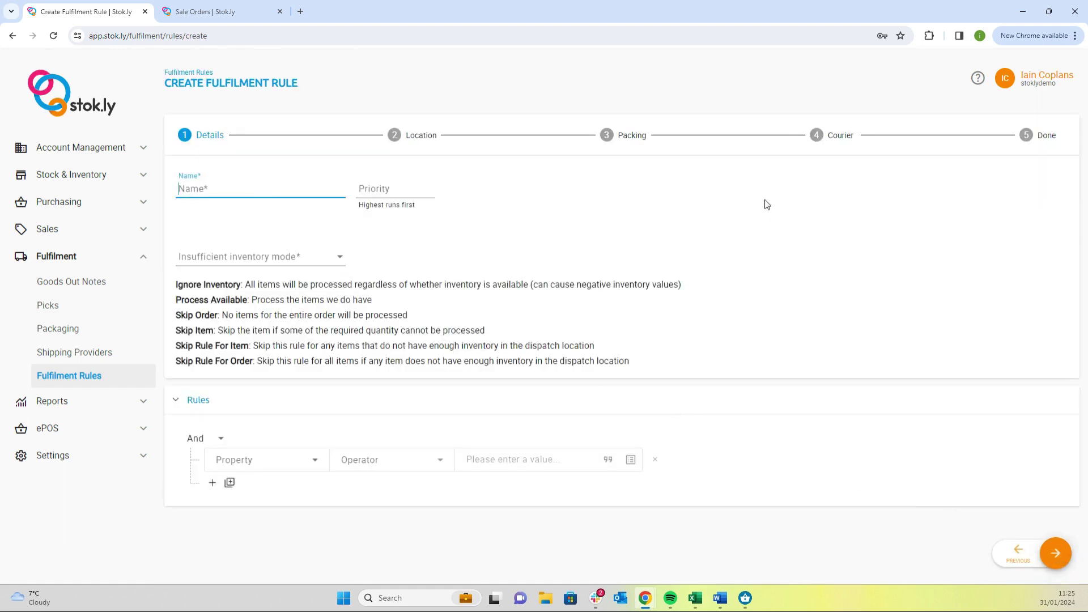
pyautogui.write('Next Day ')
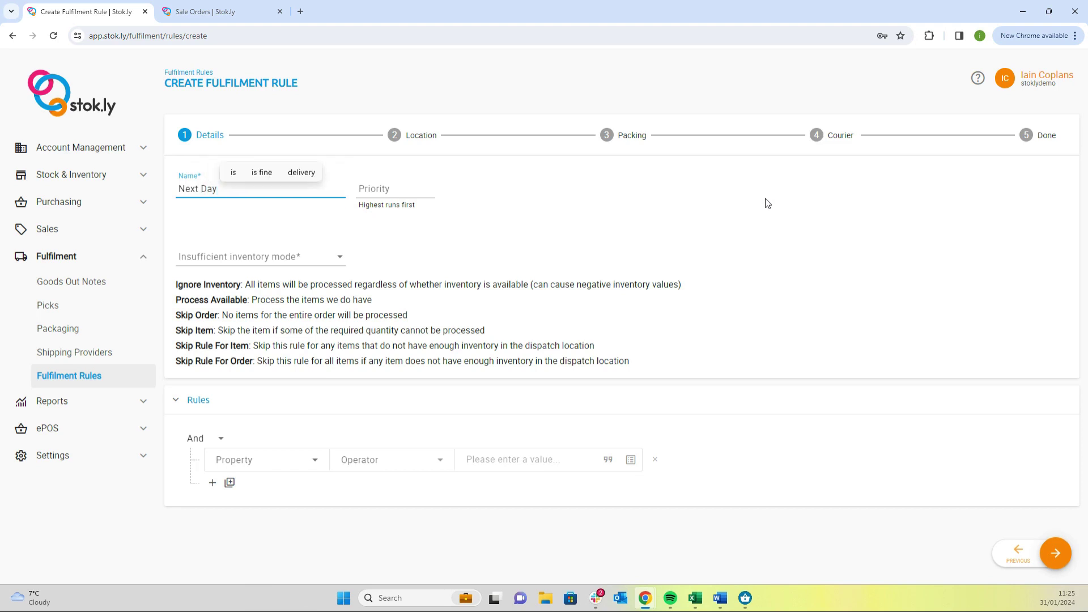
pyautogui.write('Delivery')
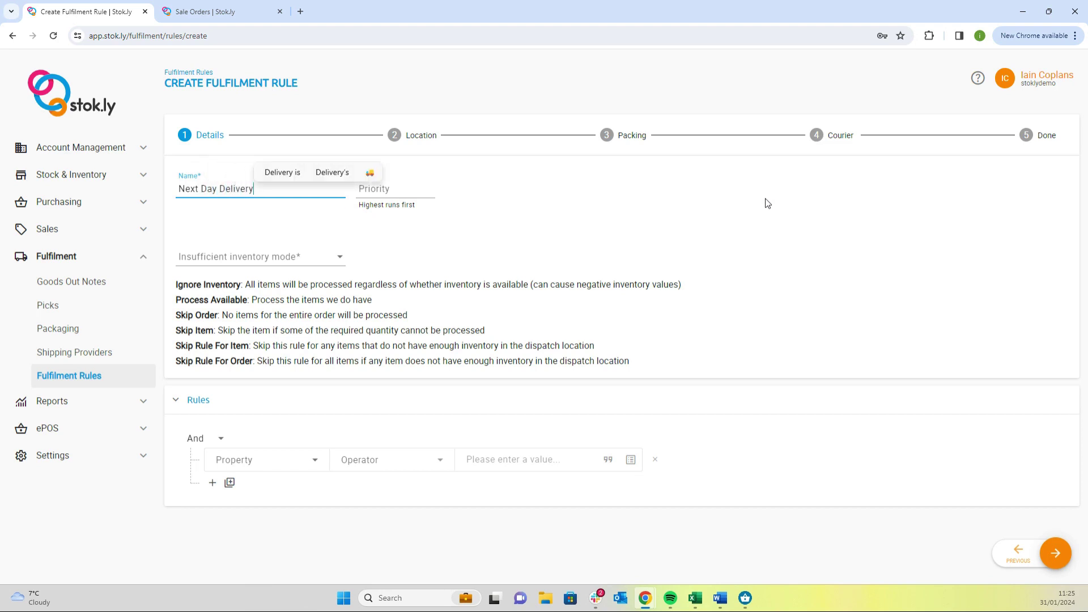
pyautogui.click(375, 189)
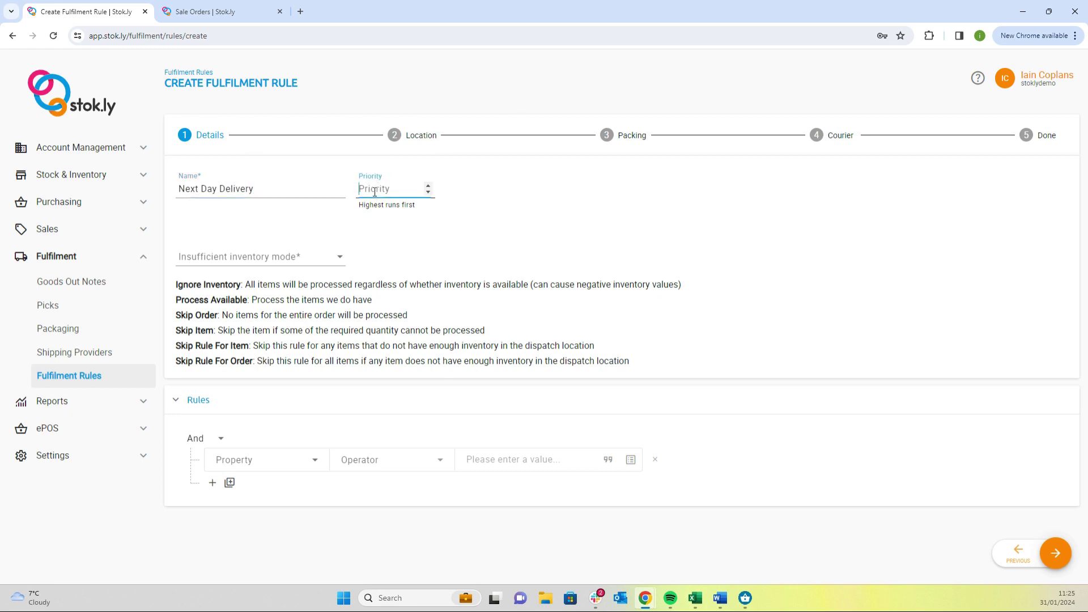
pyautogui.write('1')
# Set the rule's insufficient inventory mode to Process Available.
pyautogui.click(241, 259)
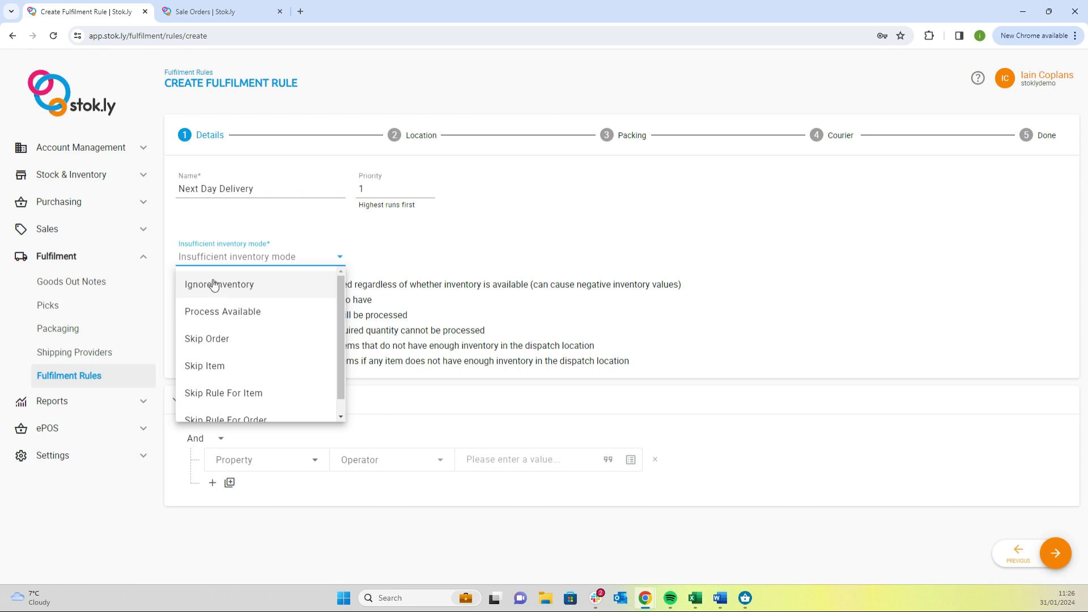
pyautogui.scroll(-1, 221, 326)
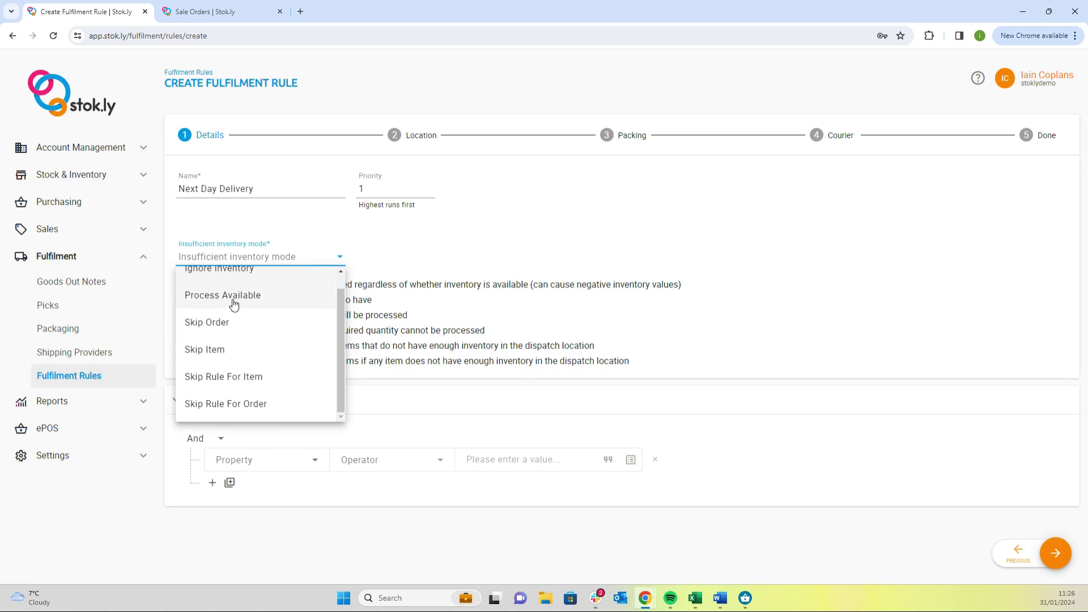
pyautogui.scroll(1, 241, 300)
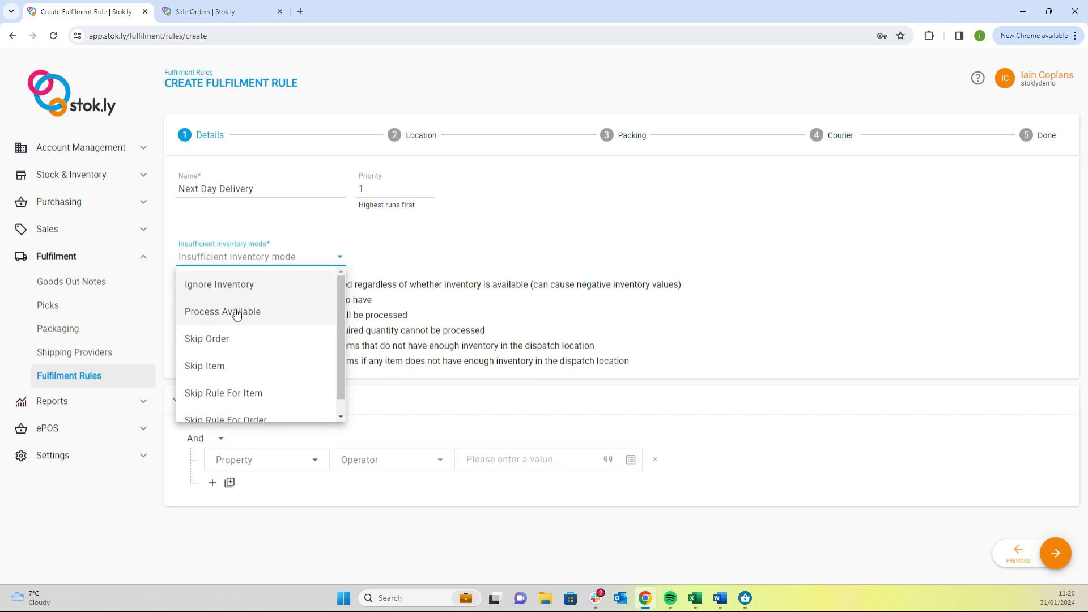
pyautogui.click(237, 314)
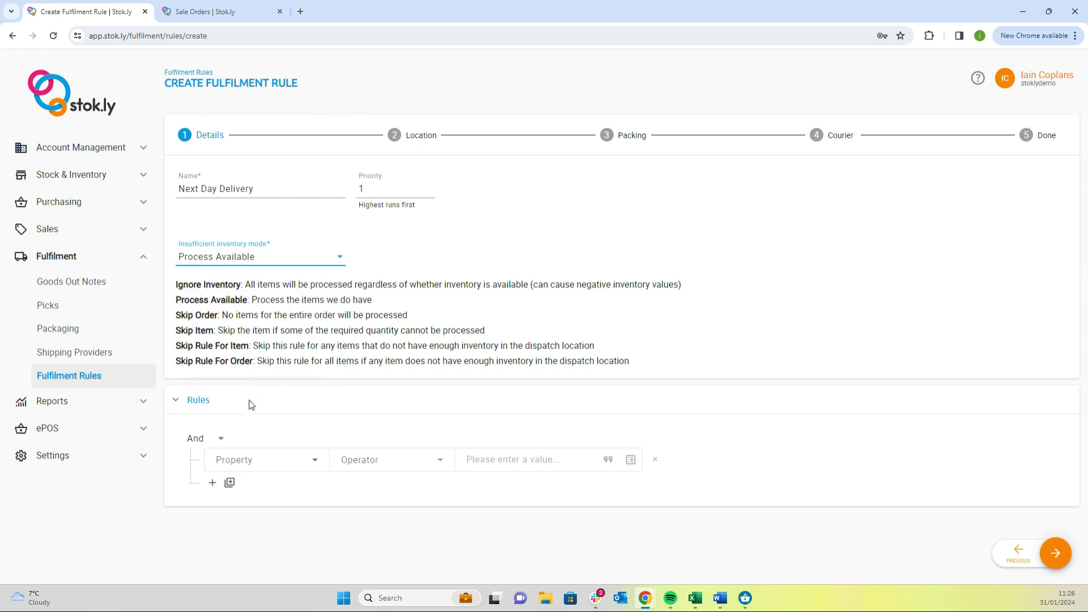
pyautogui.click(265, 461)
pyautogui.scroll(-10, 266, 406)
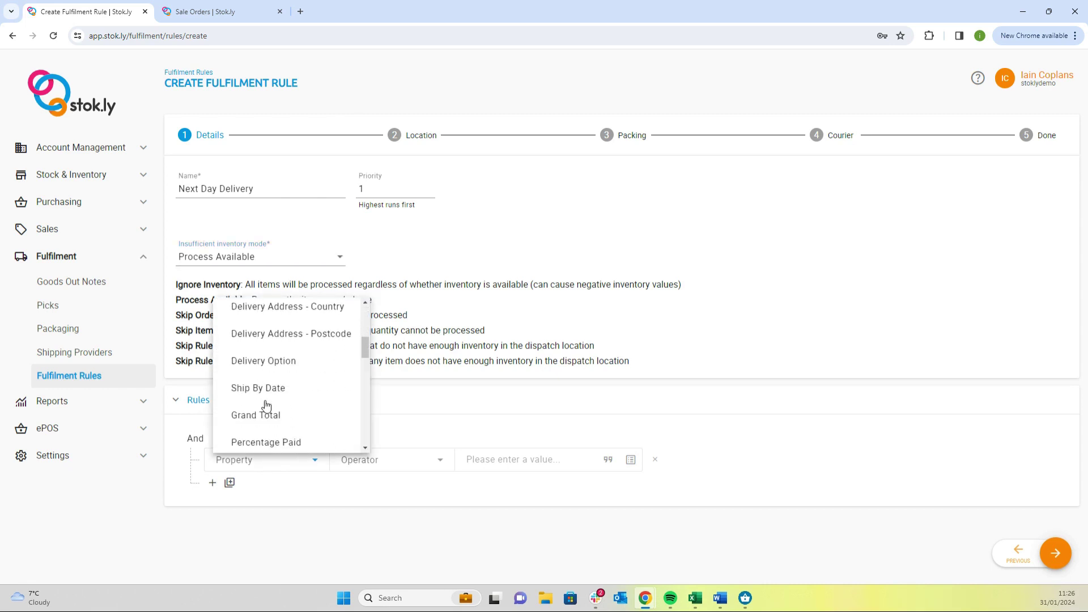
pyautogui.scroll(-5, 266, 407)
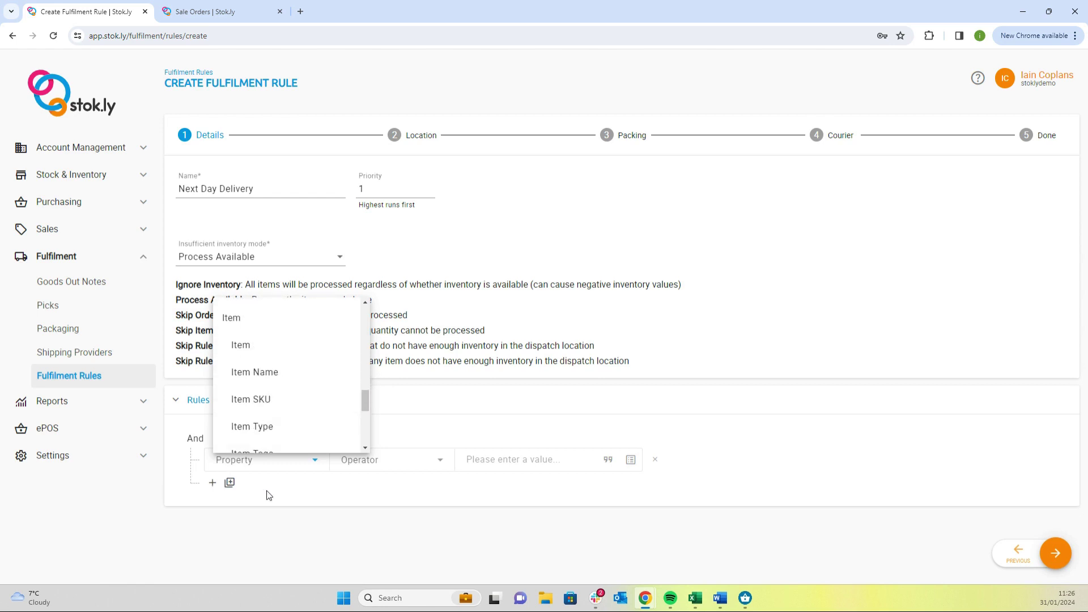
pyautogui.click(221, 488)
pyautogui.click(212, 483)
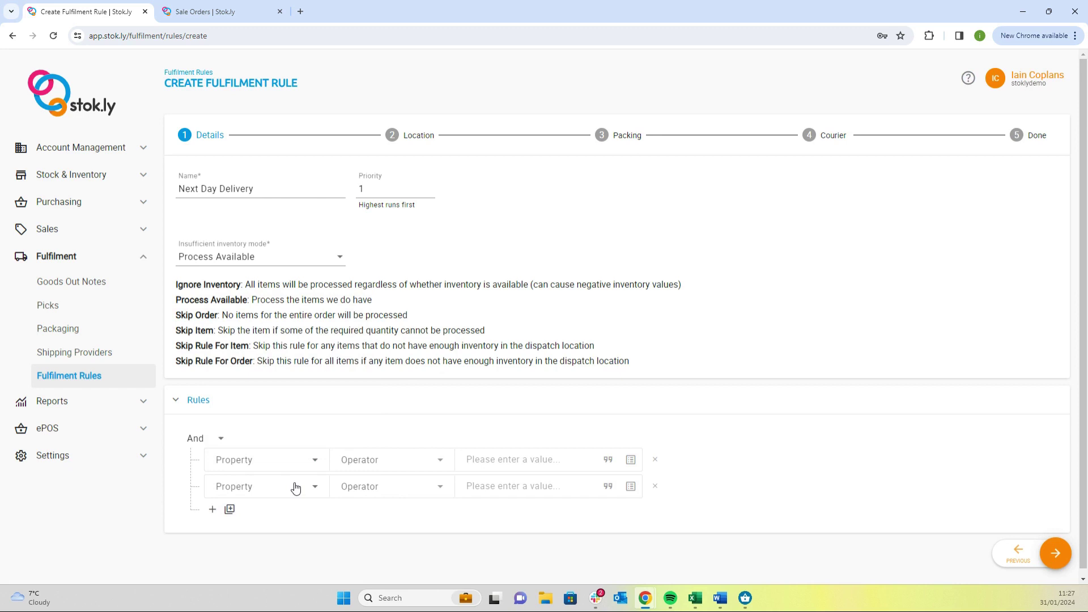
pyautogui.click(655, 487)
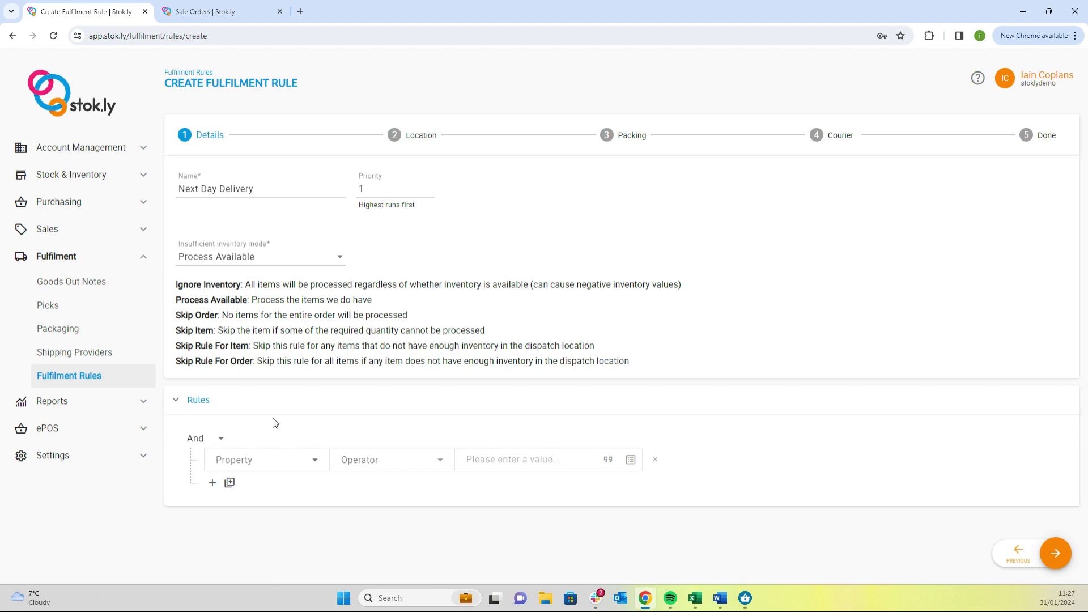
# Define the rule condition so that Channel equals Dublin Store.
pyautogui.click(313, 461)
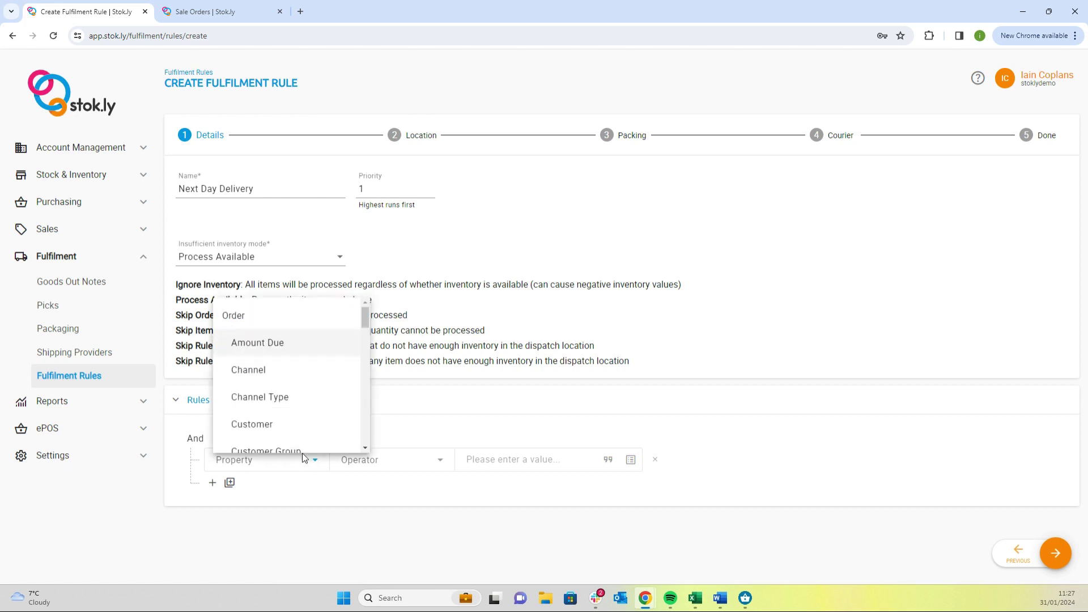
pyautogui.click(256, 374)
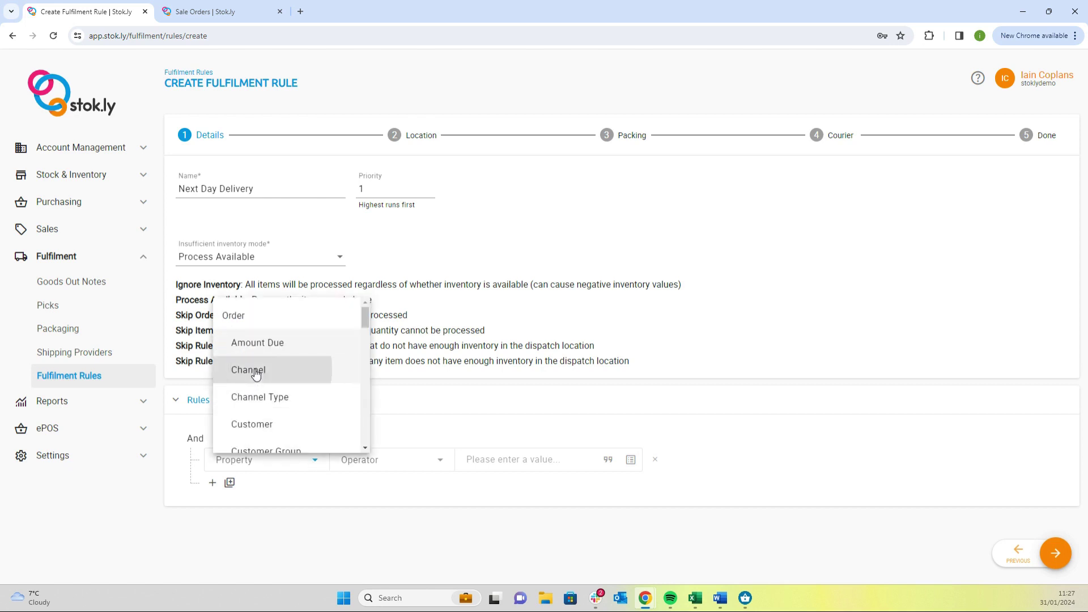
pyautogui.click(375, 464)
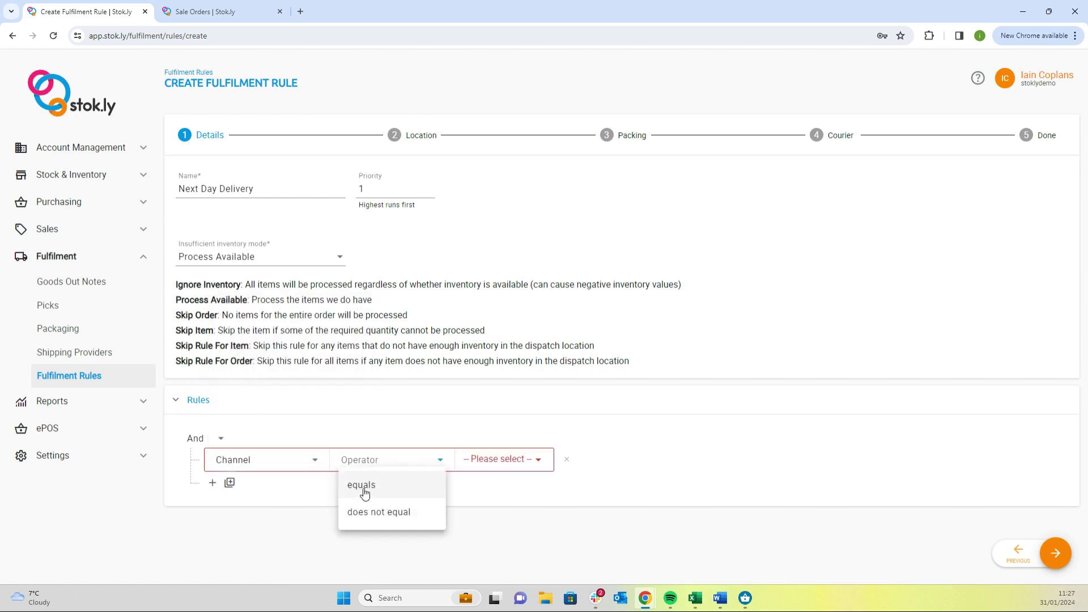
pyautogui.click(361, 485)
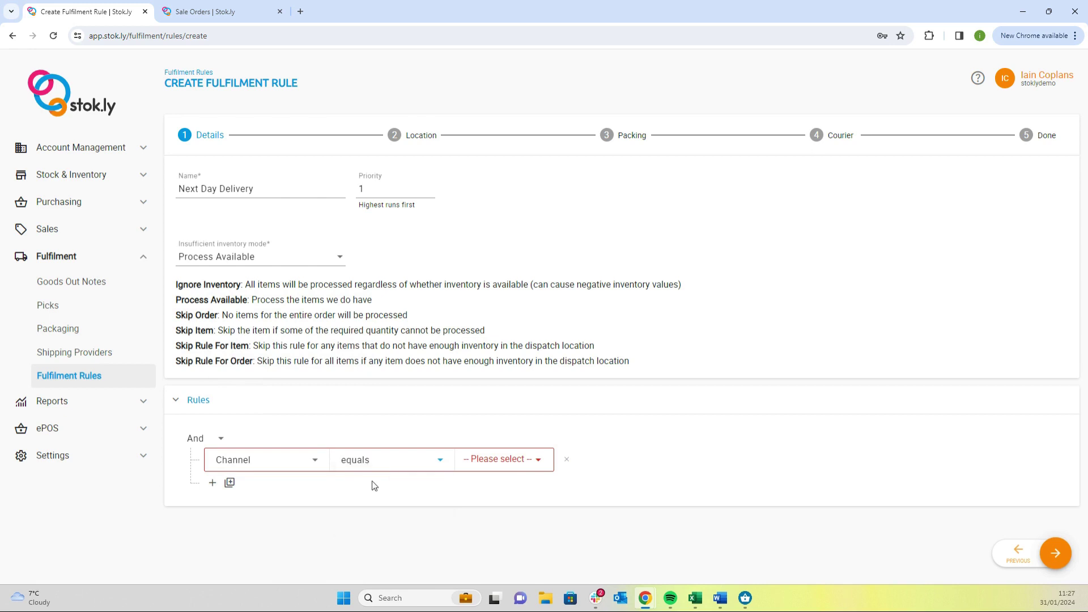
pyautogui.click(512, 466)
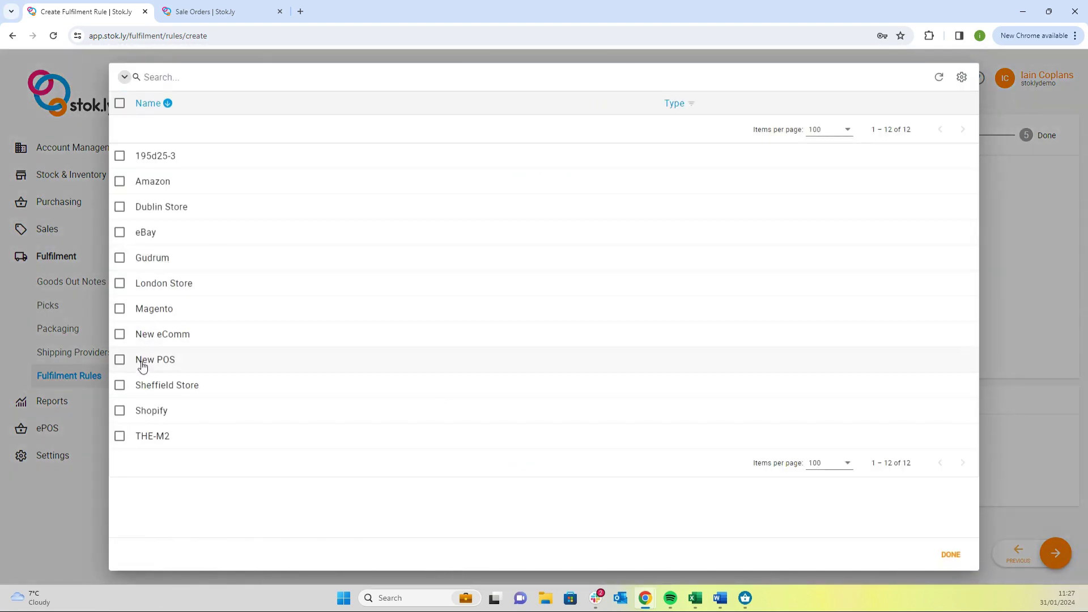
pyautogui.click(137, 208)
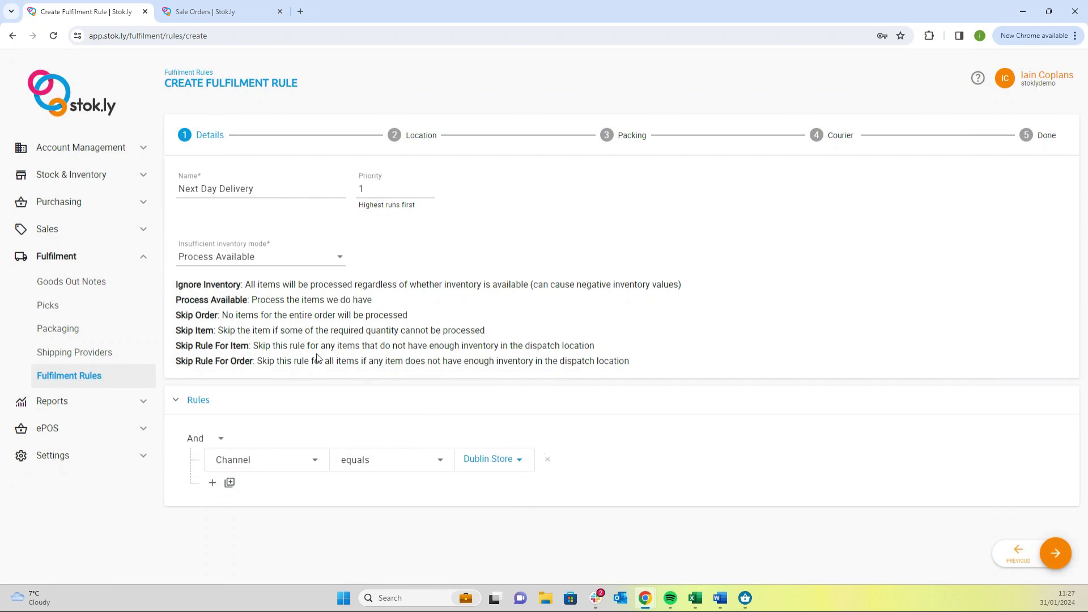
# Choose Central Warehouse as the rule's dispatch location and continue to the packing stage.
pyautogui.click(1056, 554)
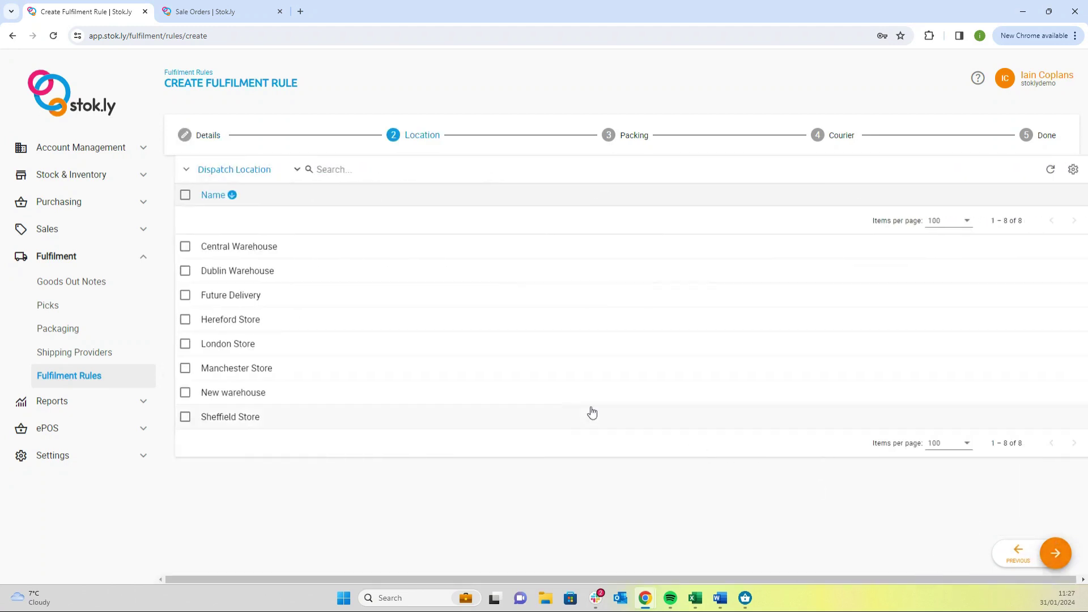
pyautogui.click(174, 247)
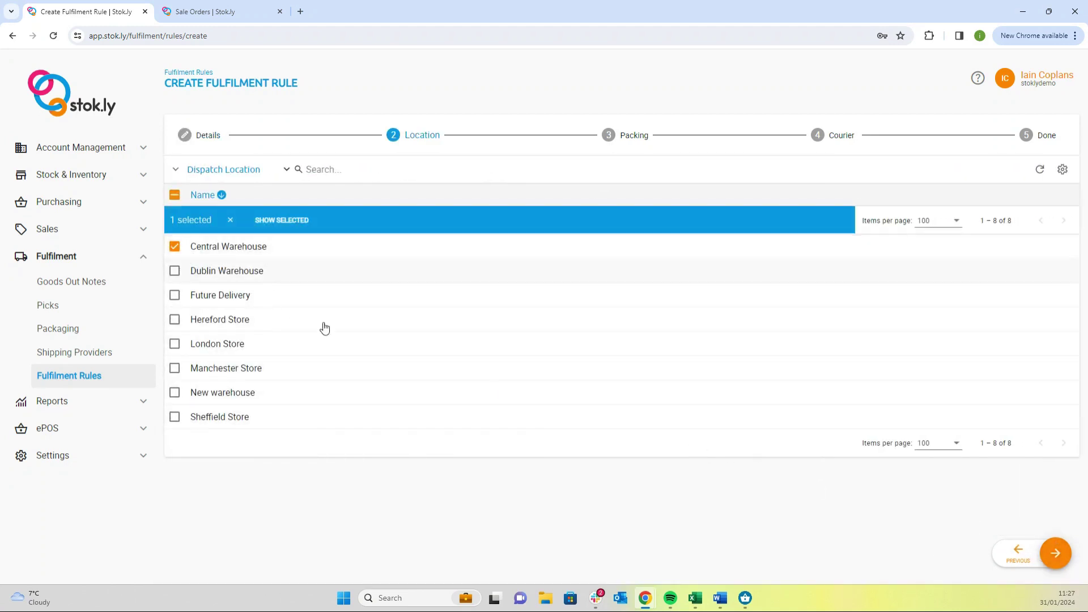
pyautogui.click(1055, 553)
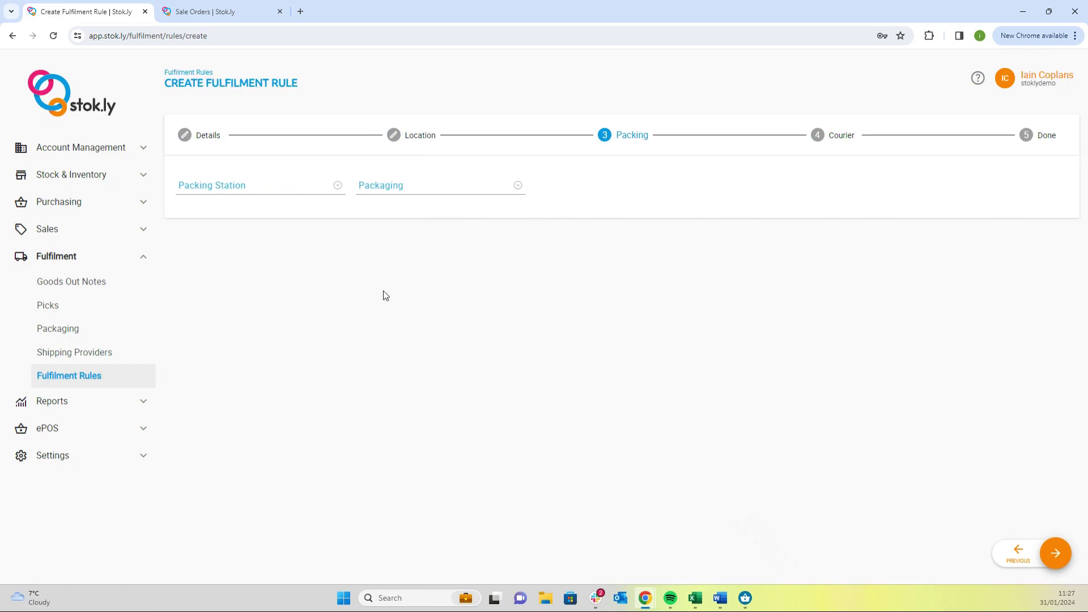
pyautogui.click(300, 185)
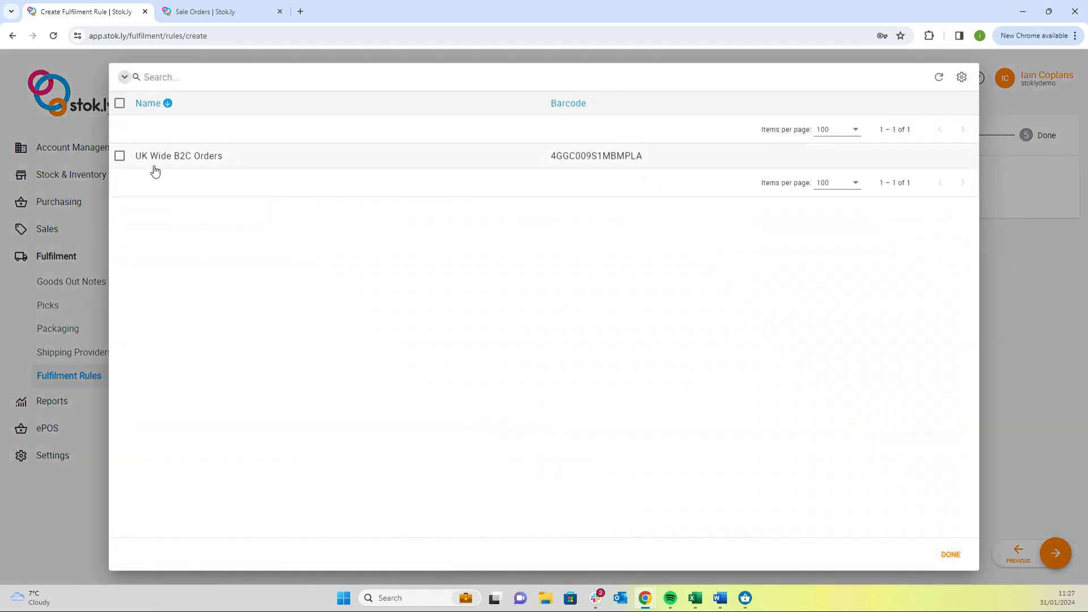
pyautogui.click(119, 155)
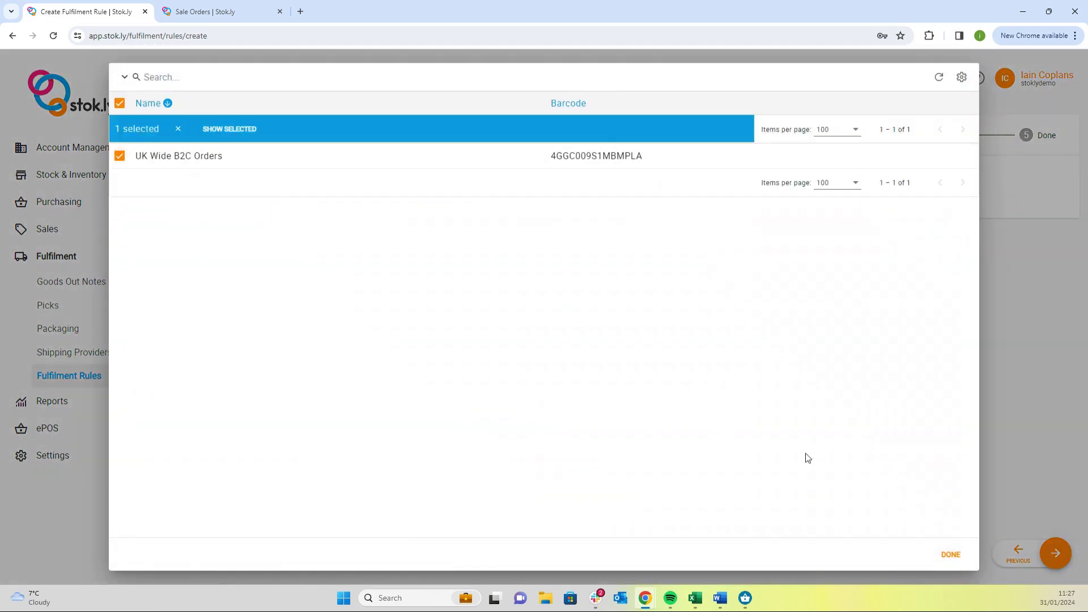
pyautogui.click(1052, 542)
pyautogui.click(407, 185)
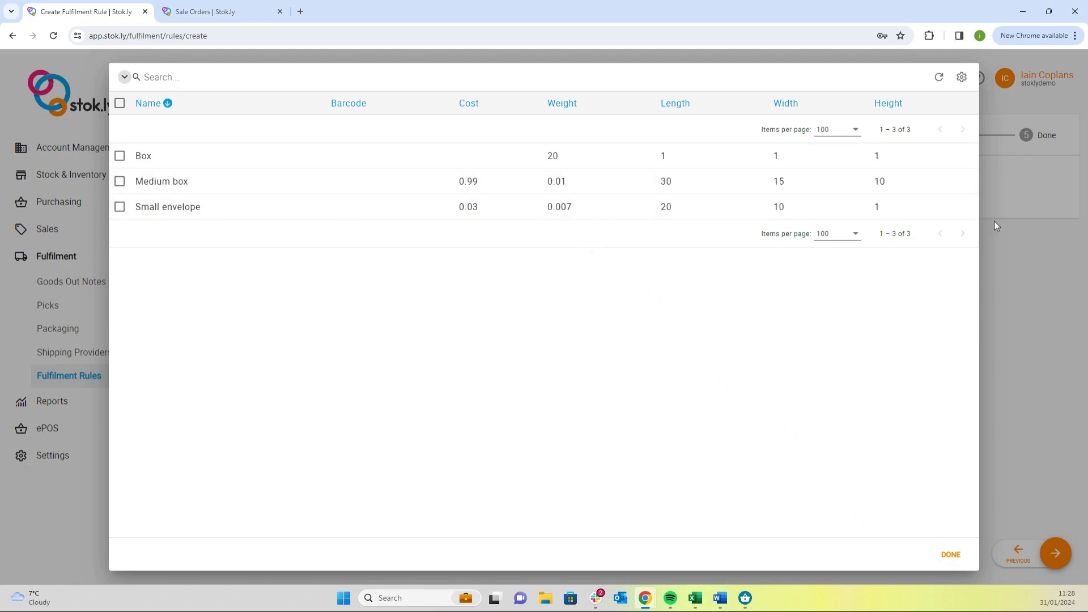
pyautogui.click(1009, 240)
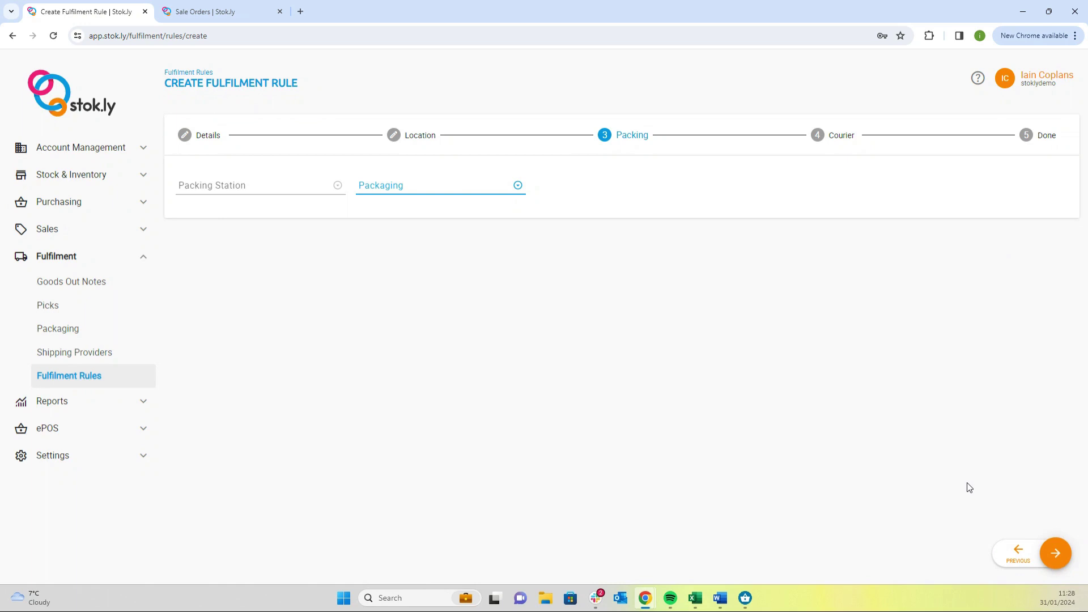
# Leave packing blank and set the courier to provider In House Courier, carrier Stok.ly Transport and service Stok.ly - Local.
pyautogui.click(1056, 554)
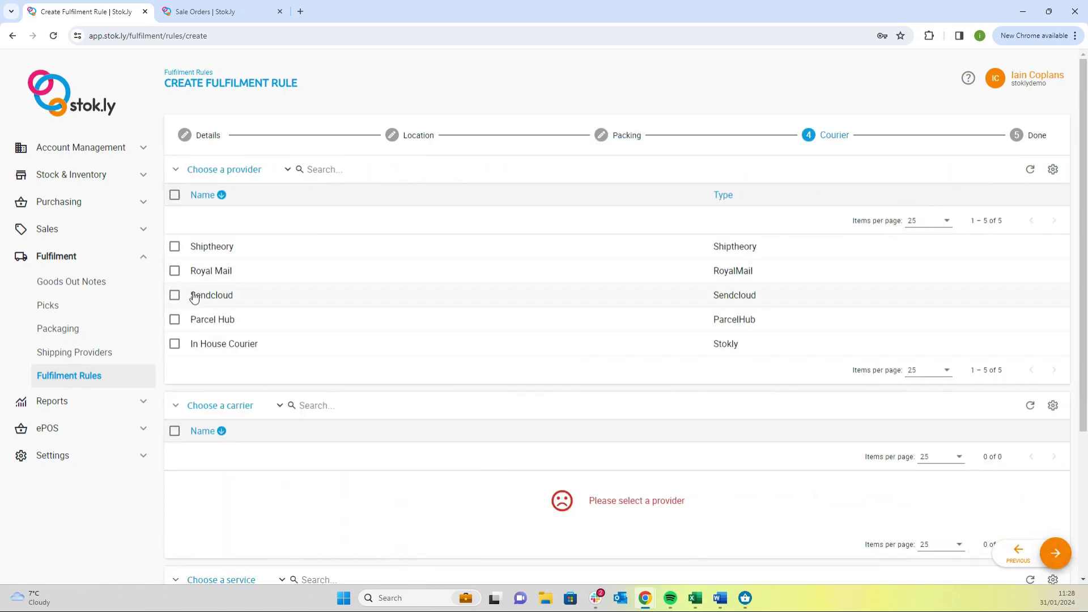
pyautogui.click(174, 344)
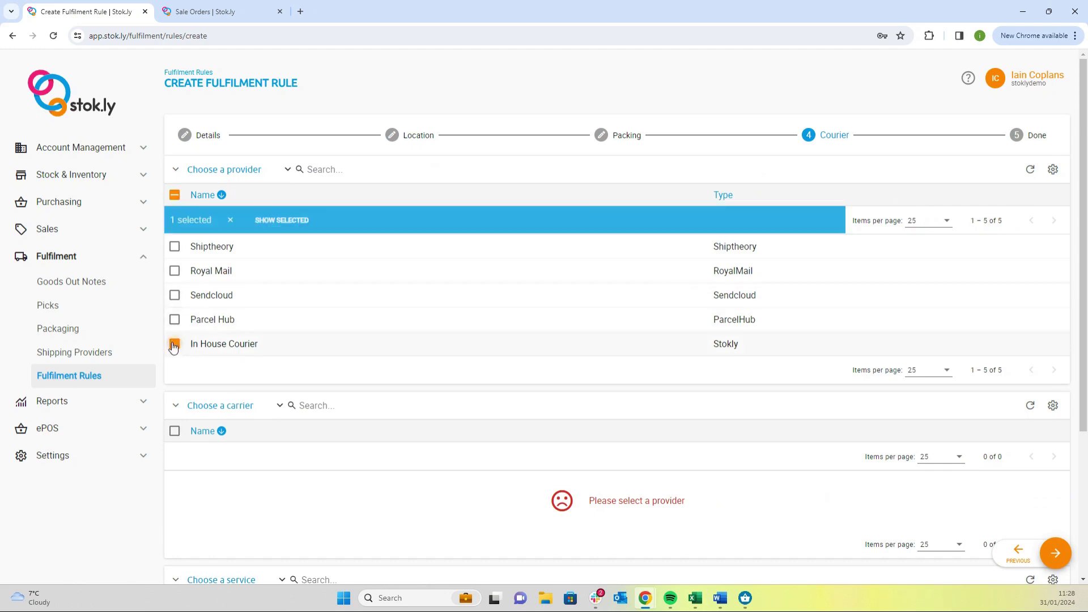
pyautogui.scroll(-3, 235, 347)
pyautogui.click(175, 317)
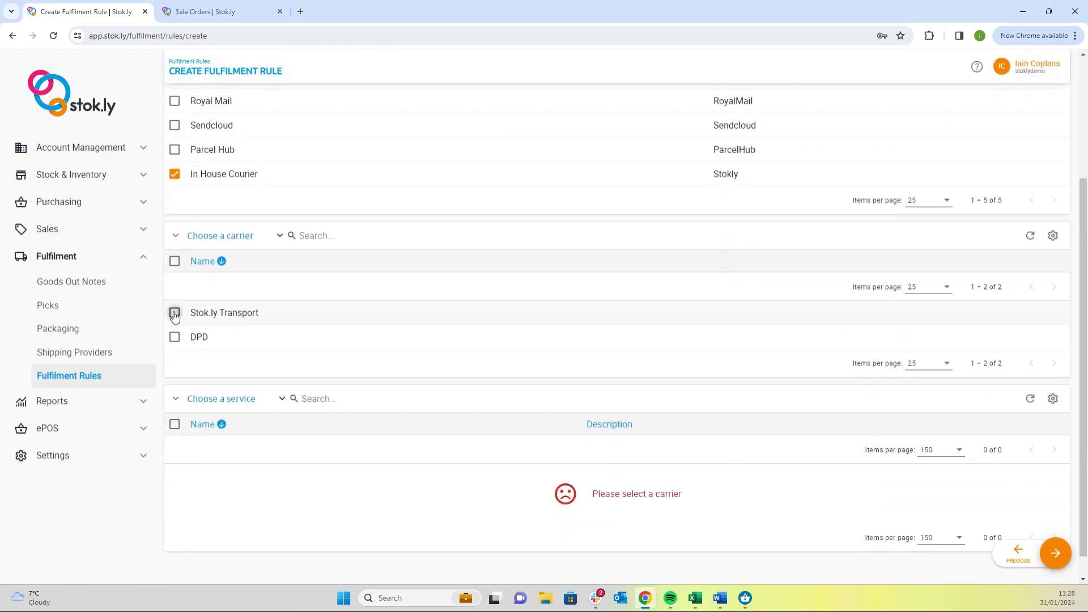
pyautogui.scroll(-1, 253, 326)
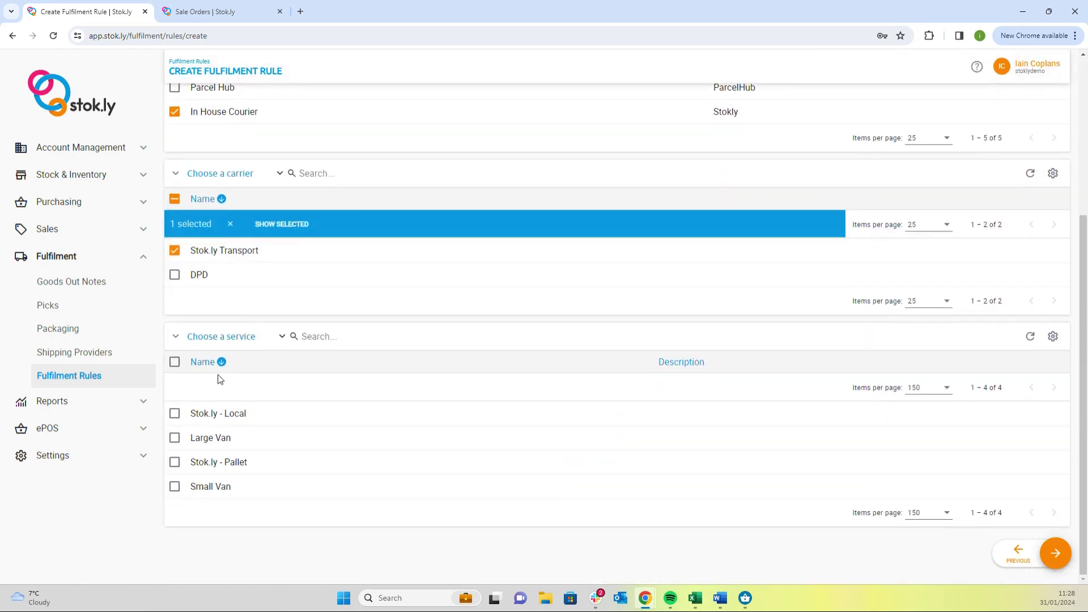
pyautogui.click(174, 415)
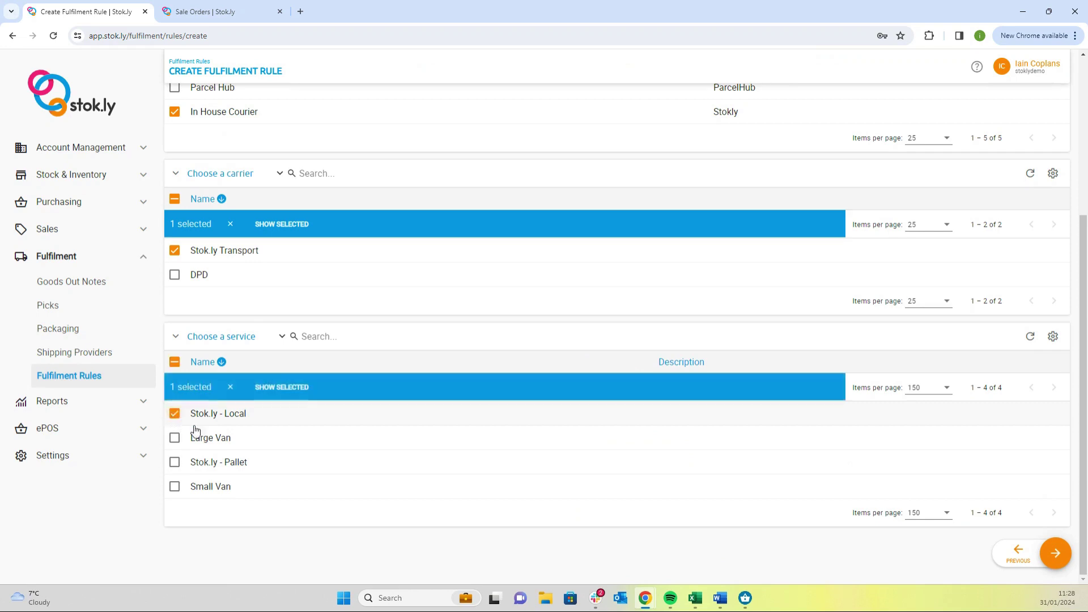
# Finish creating the fulfilment rule and open its detail page.
pyautogui.click(1054, 553)
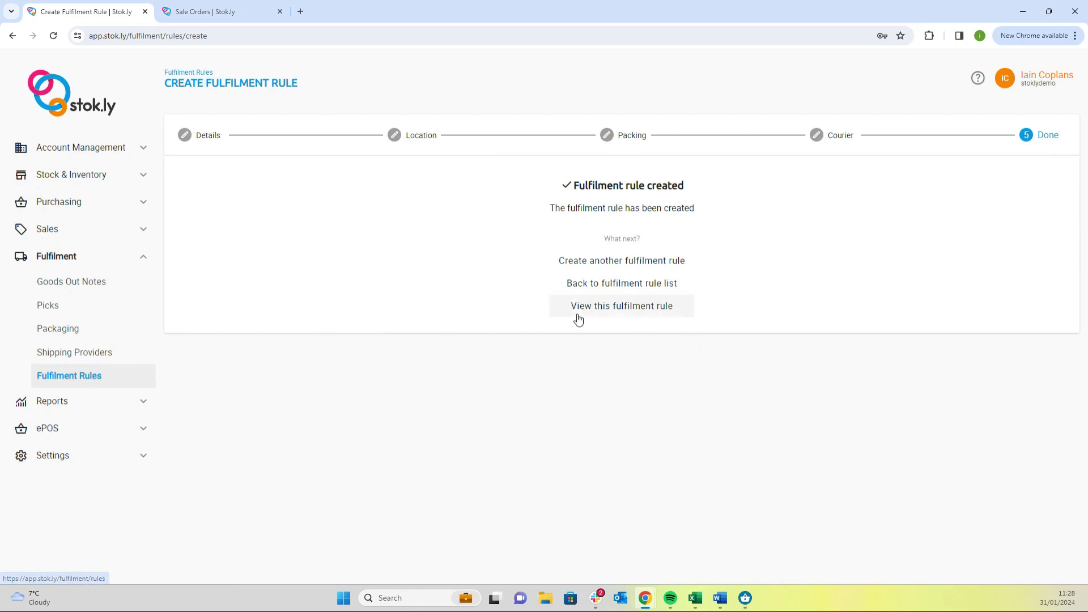
pyautogui.click(617, 309)
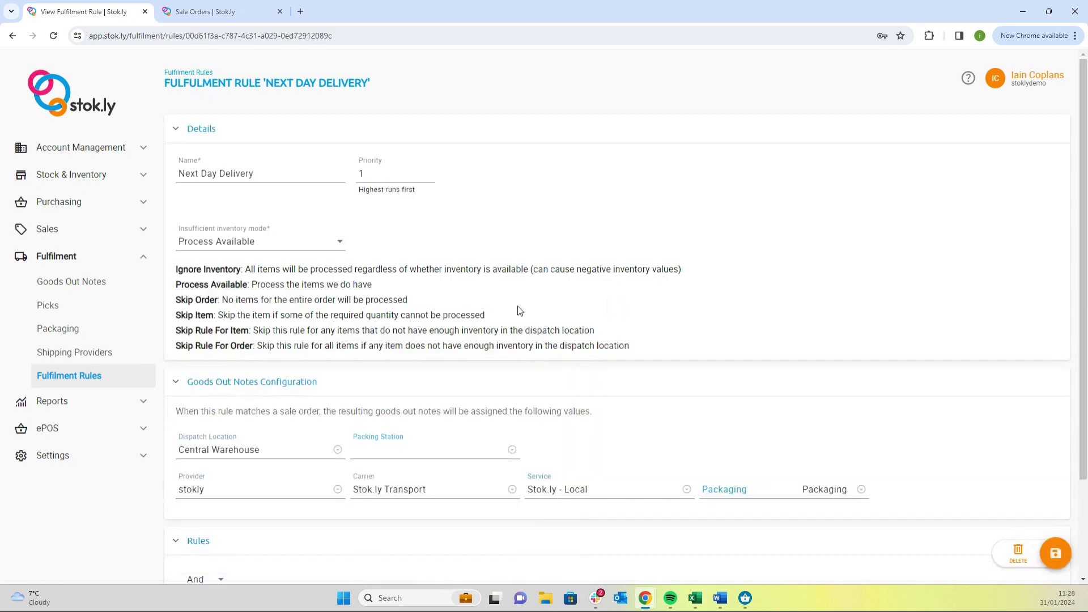
# Set the rule's packing station to UK Wide B2C Orders and save the fulfilment rule.
pyautogui.scroll(-2, 365, 238)
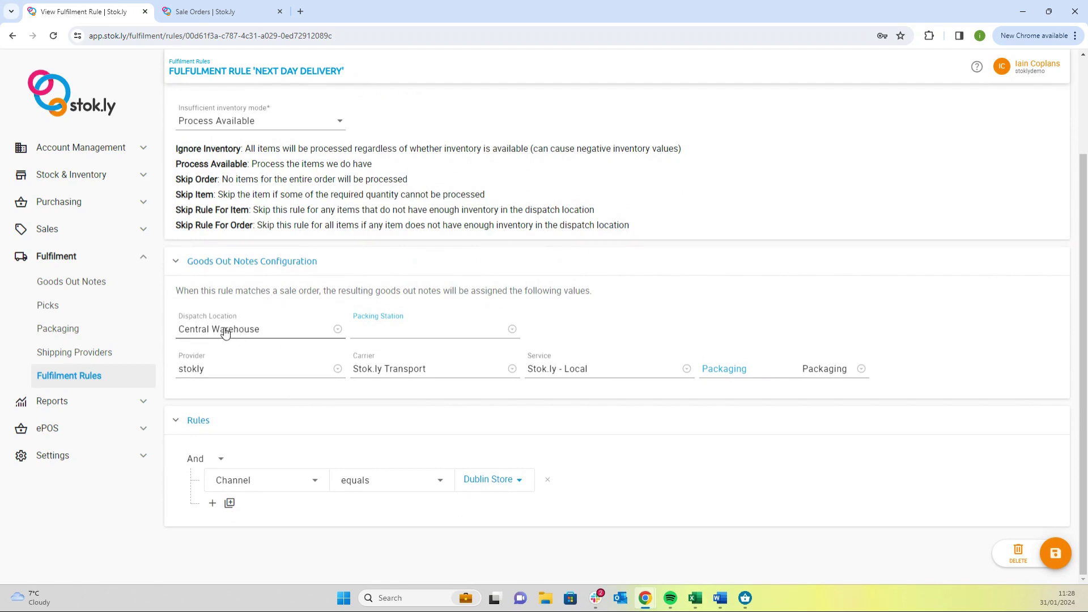
pyautogui.click(462, 334)
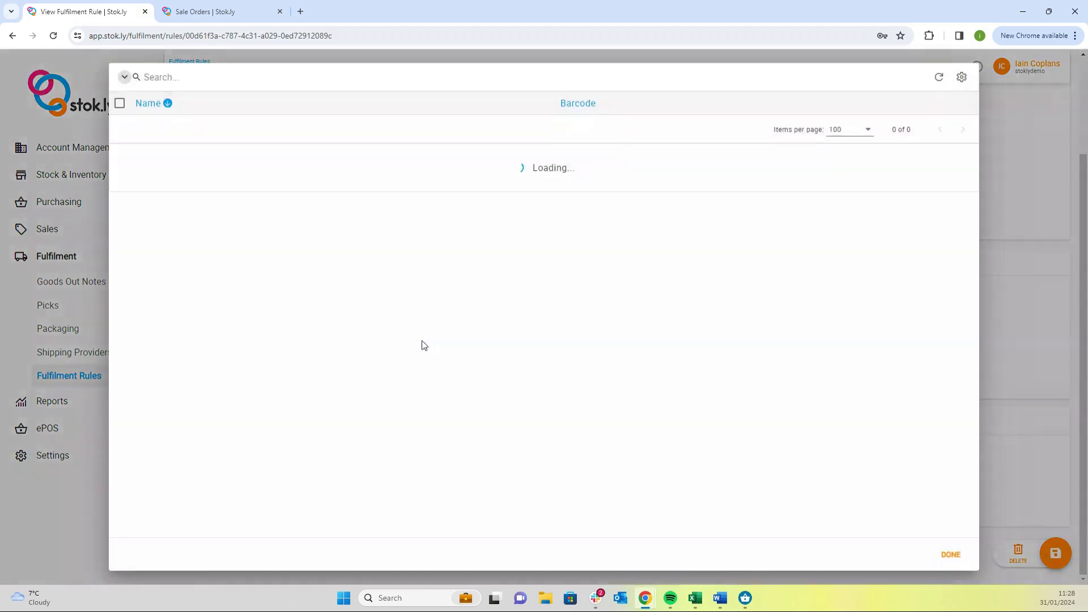
pyautogui.click(180, 156)
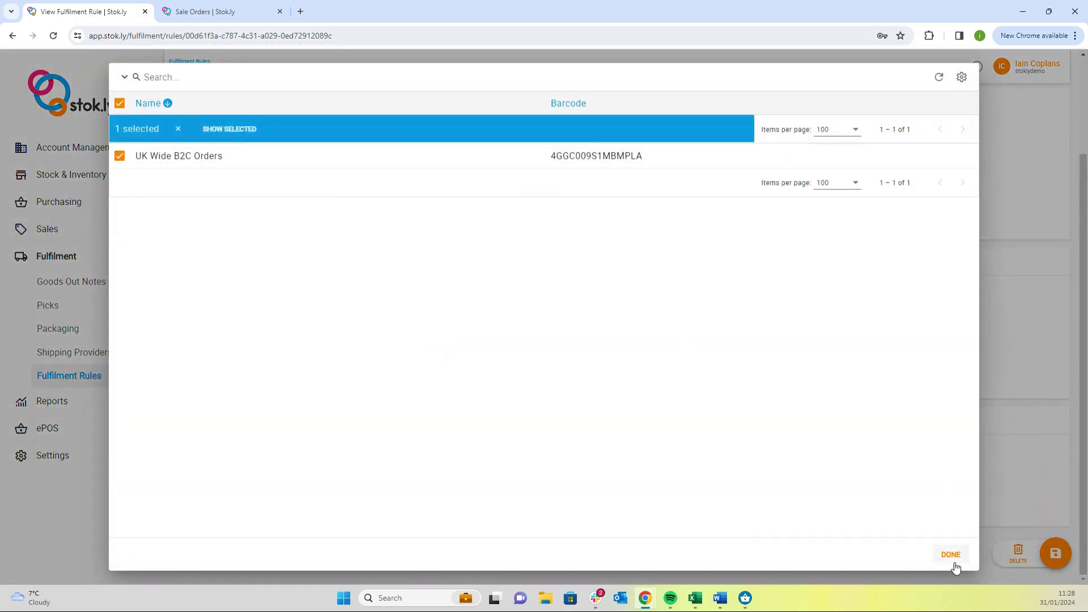
pyautogui.click(951, 554)
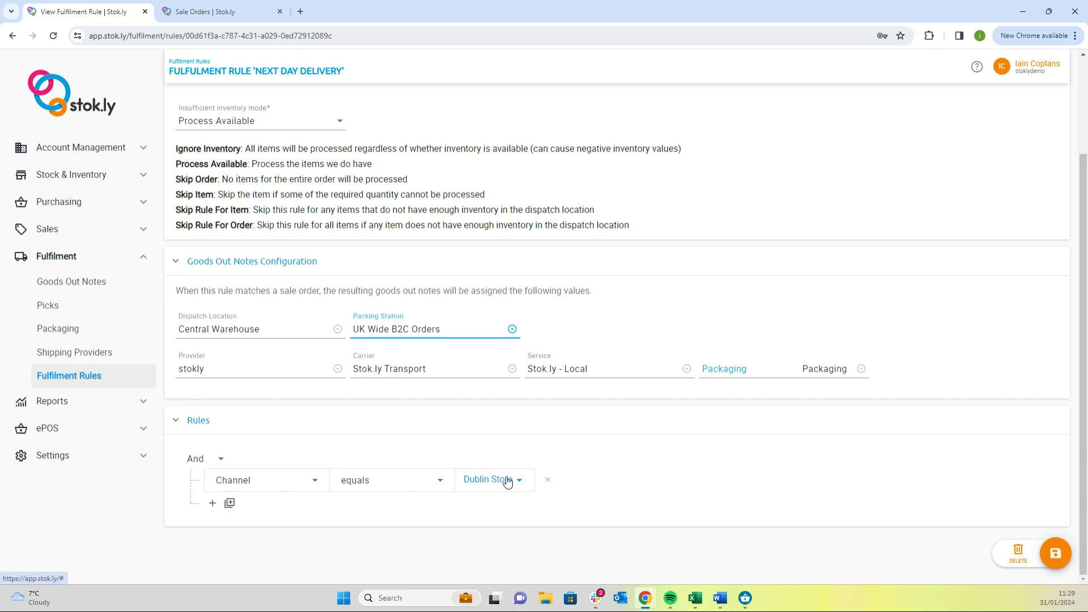
pyautogui.click(1059, 557)
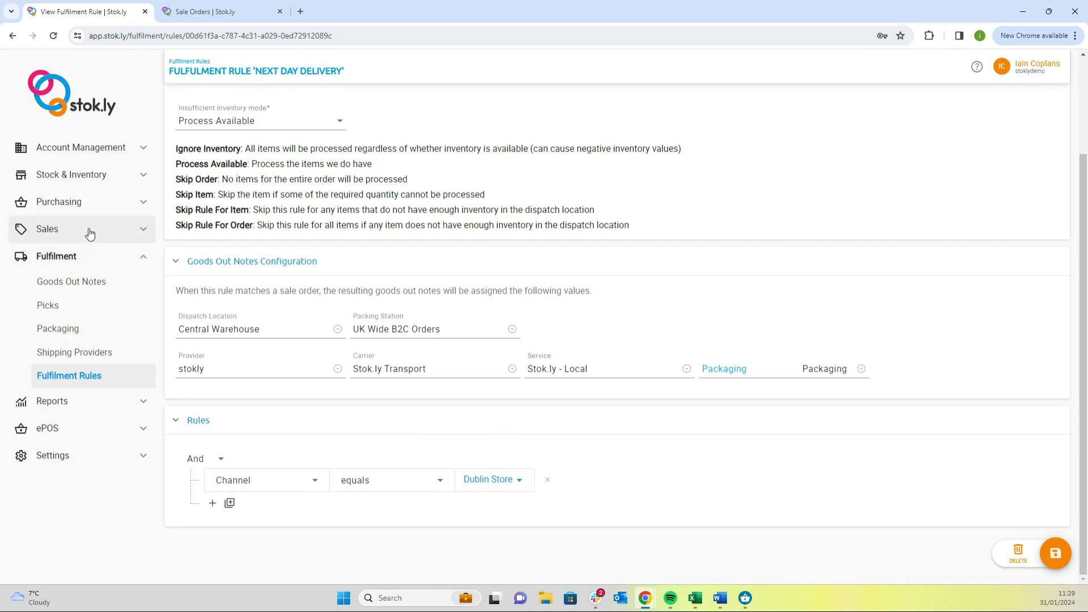
# Select the newest unprocessed Dublin Store order in the open sale orders list and start bulk processing it.
pyautogui.click(220, 13)
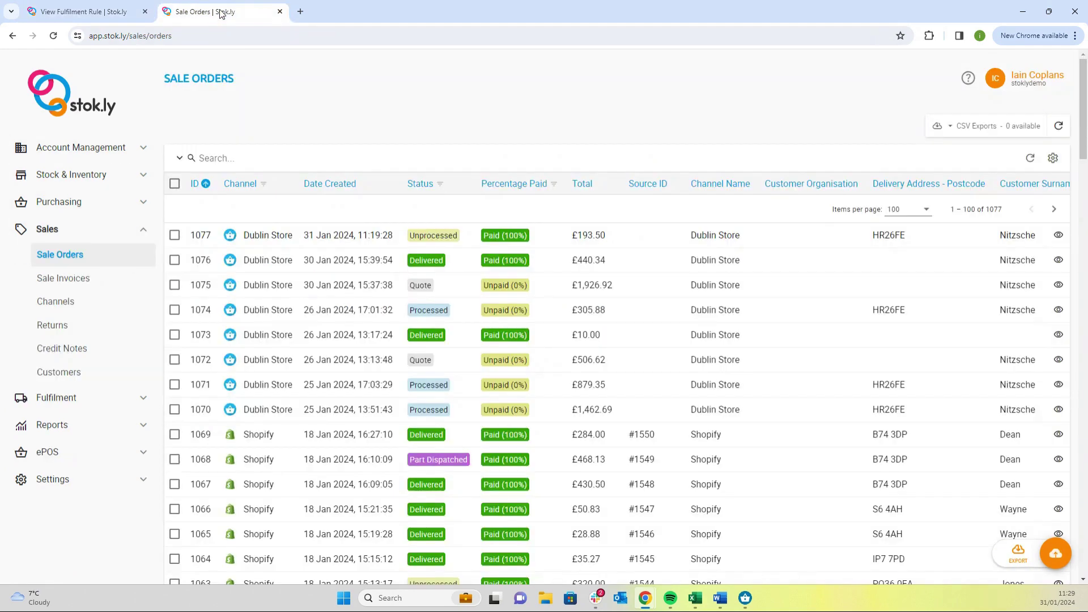
pyautogui.click(174, 236)
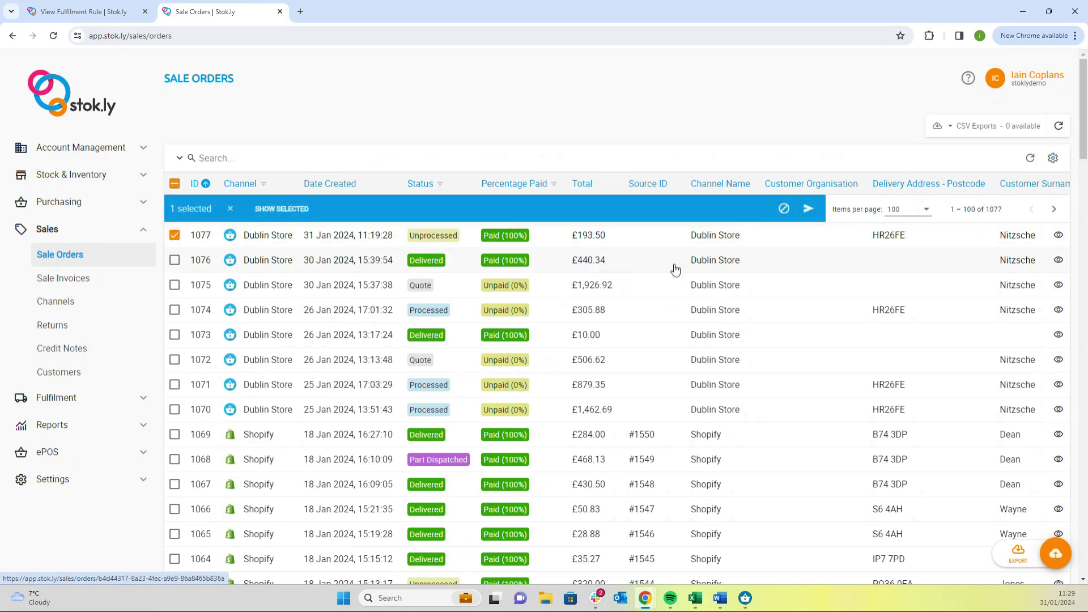
pyautogui.click(808, 210)
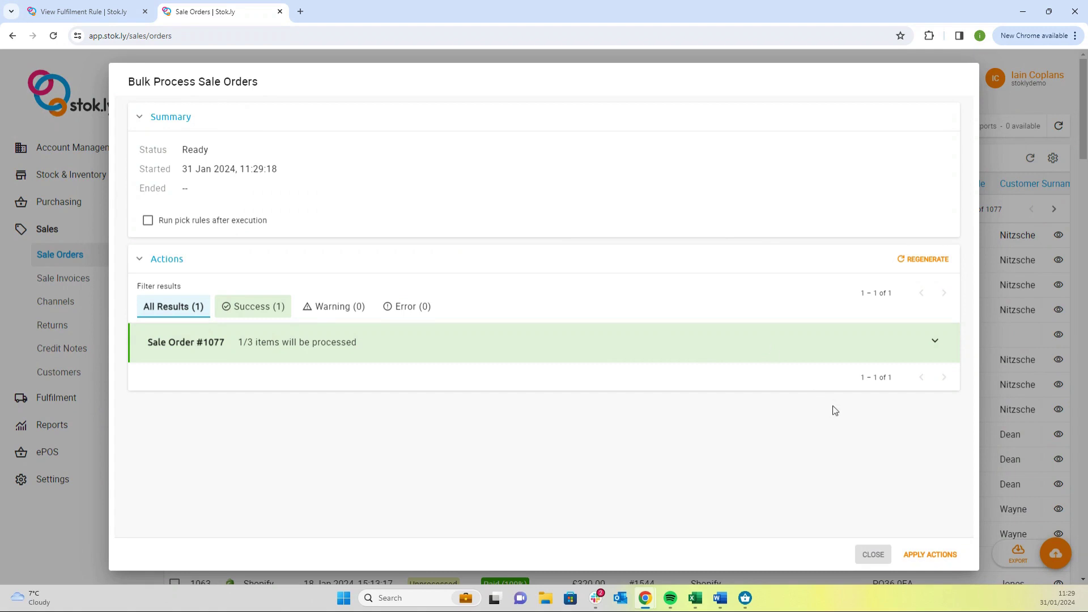
# Review the sale order's matching rule and item actions, apply the processing actions and close the bulk process dialog.
pyautogui.click(935, 341)
pyautogui.scroll(-2, 728, 367)
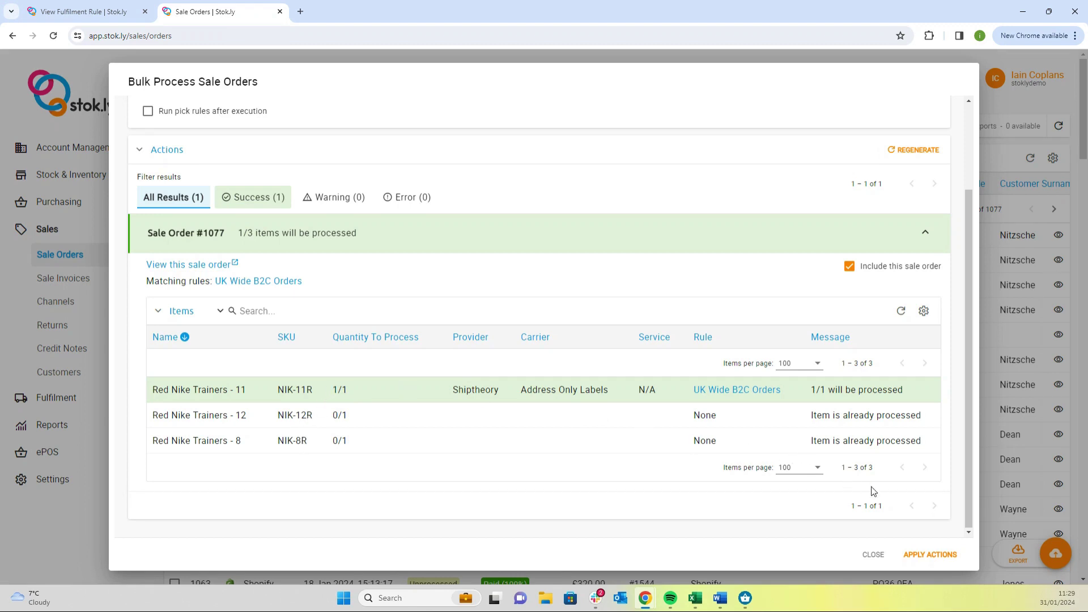
pyautogui.click(930, 556)
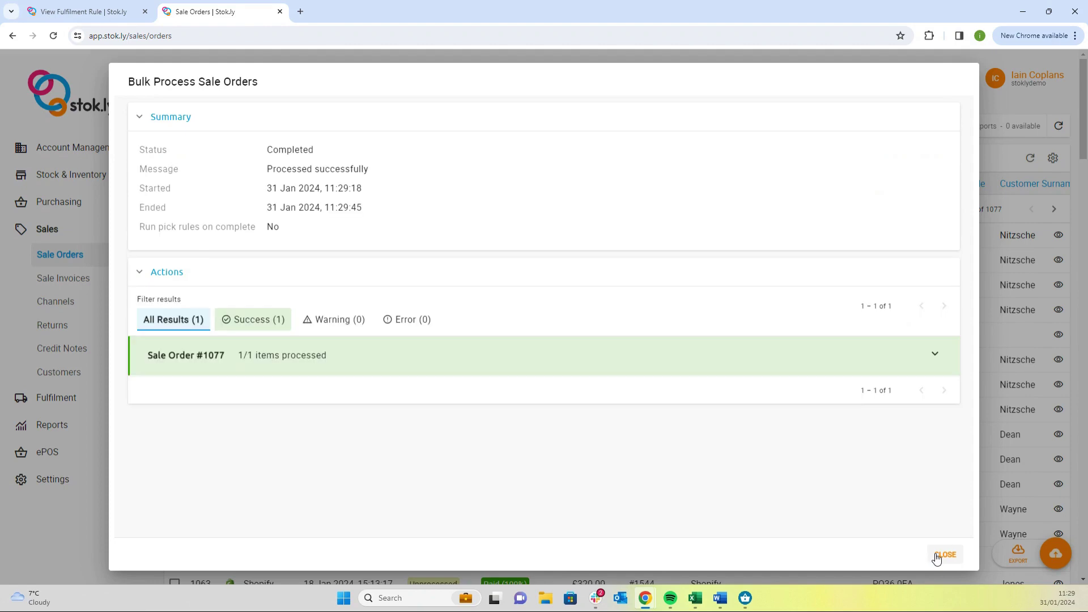
pyautogui.click(940, 555)
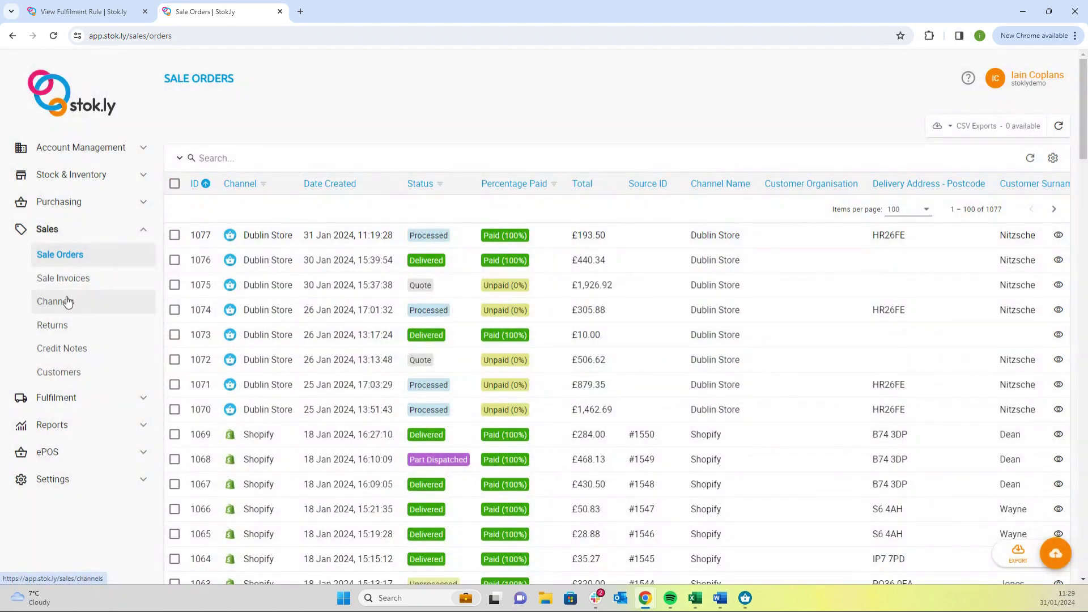
# Open the newest goods out note and examine its packing station, shipping and package details.
pyautogui.click(85, 397)
pyautogui.click(93, 421)
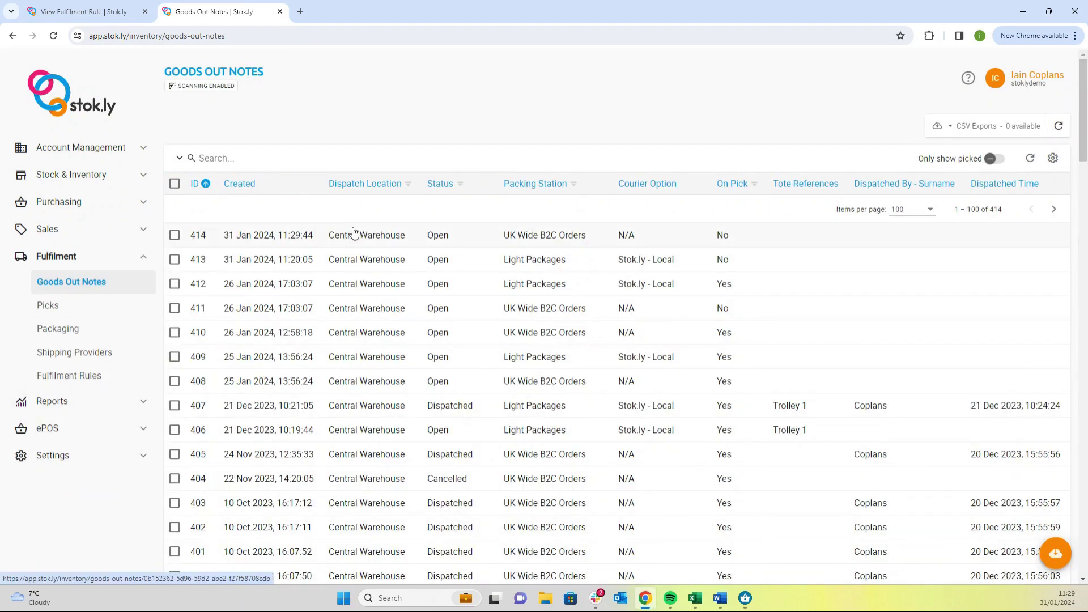
pyautogui.click(353, 232)
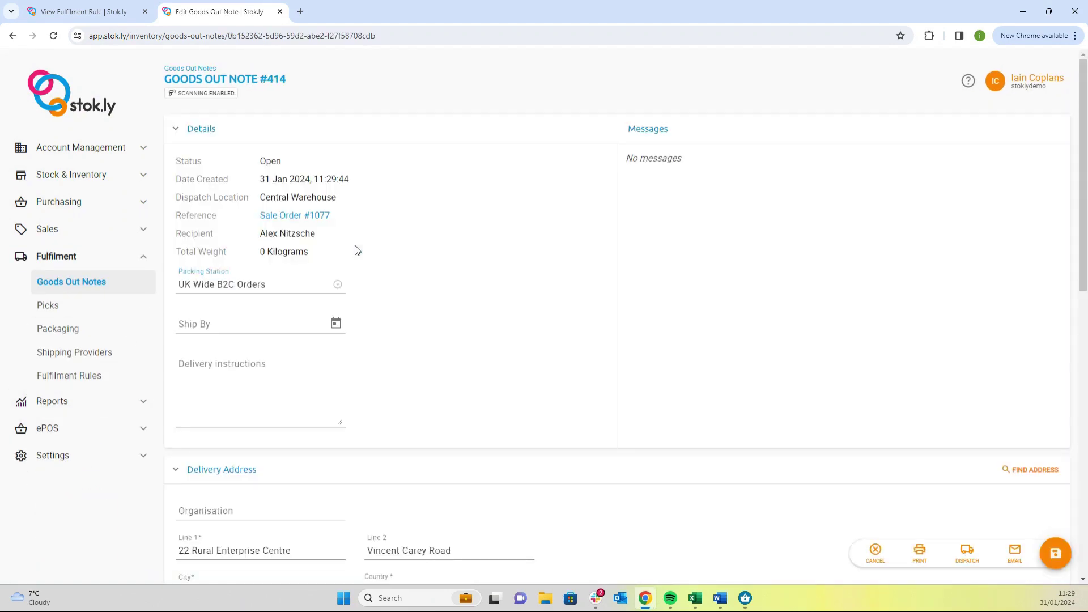
pyautogui.scroll(-5, 356, 248)
pyautogui.scroll(-4, 356, 249)
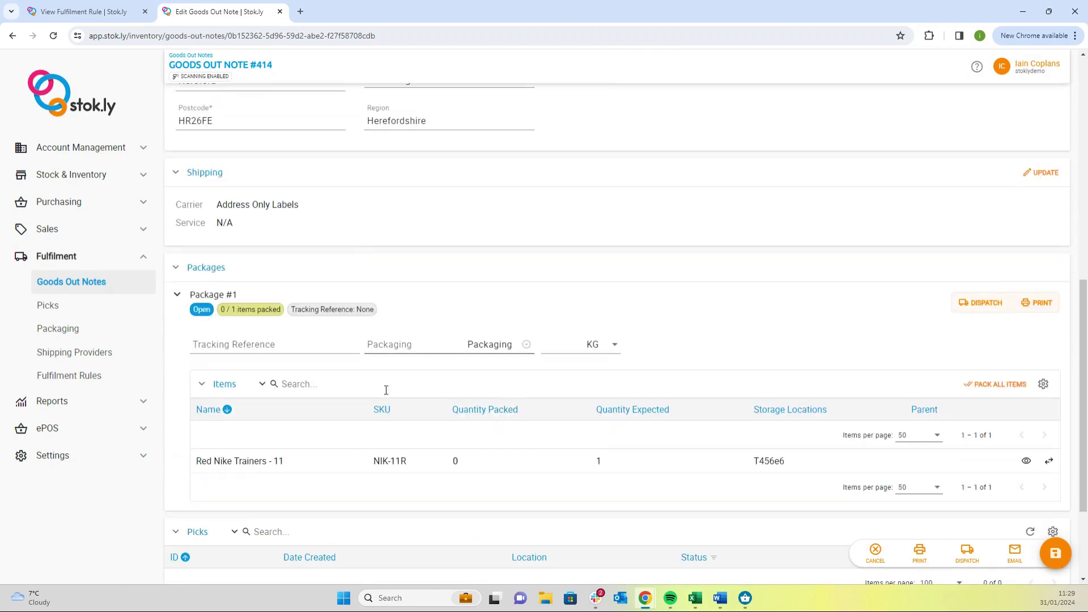